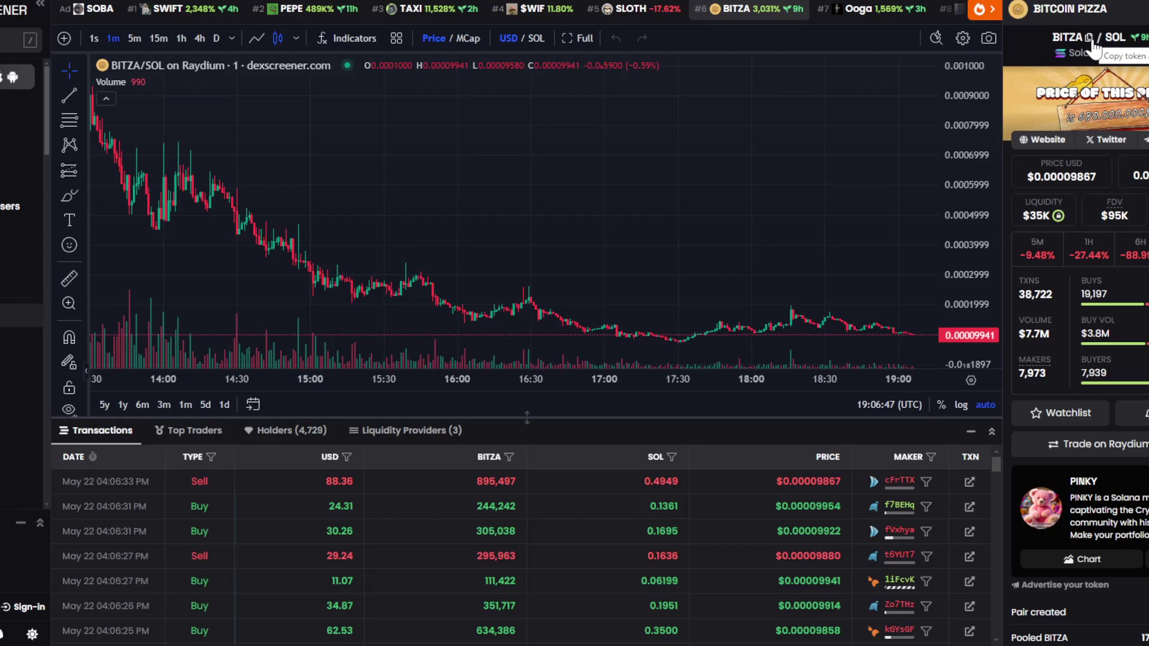
# Copy BITZA's token address using the copy icon beside the token name on the BITZA/SOL page.
pyautogui.click(1089, 42)
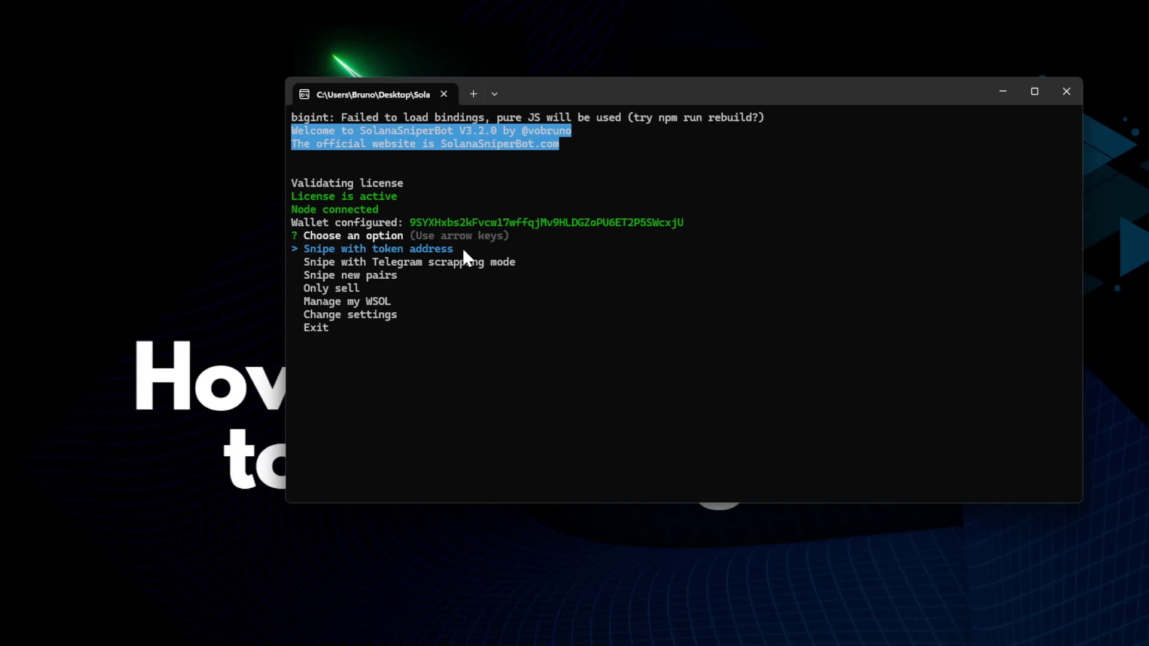
# Choose 'Snipe with token address' and set the Use Jito option to Yes.
pyautogui.press('Return')
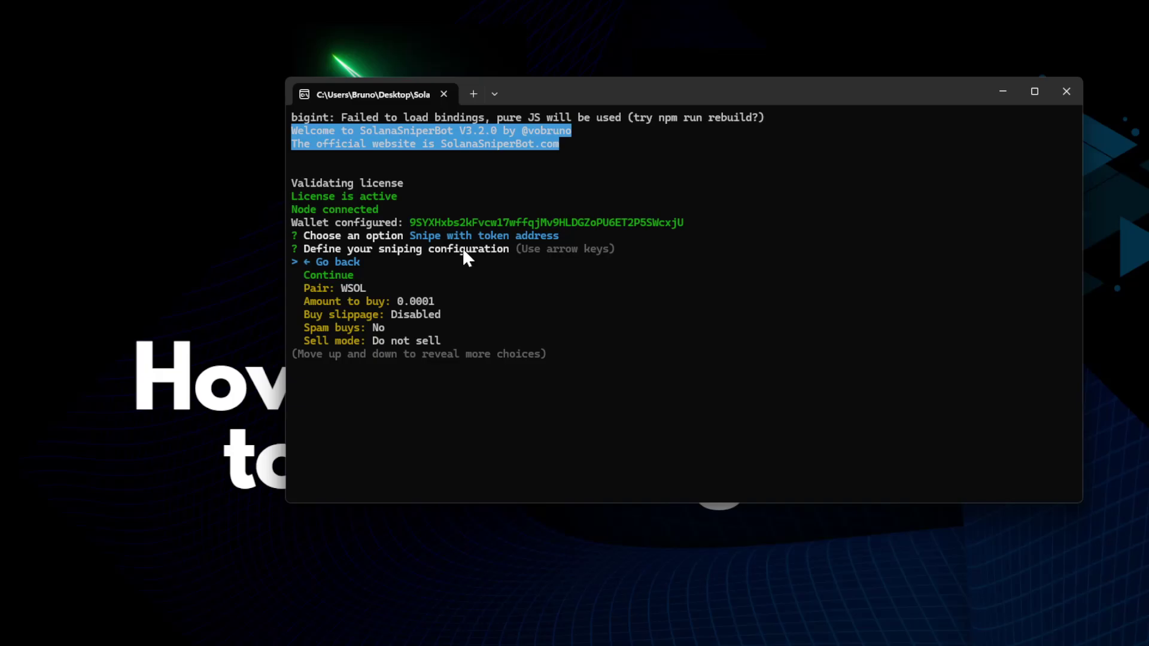
pyautogui.press('Down')
pyautogui.press('Down')
pyautogui.press('Down')
pyautogui.press('Down')
pyautogui.press('Down')
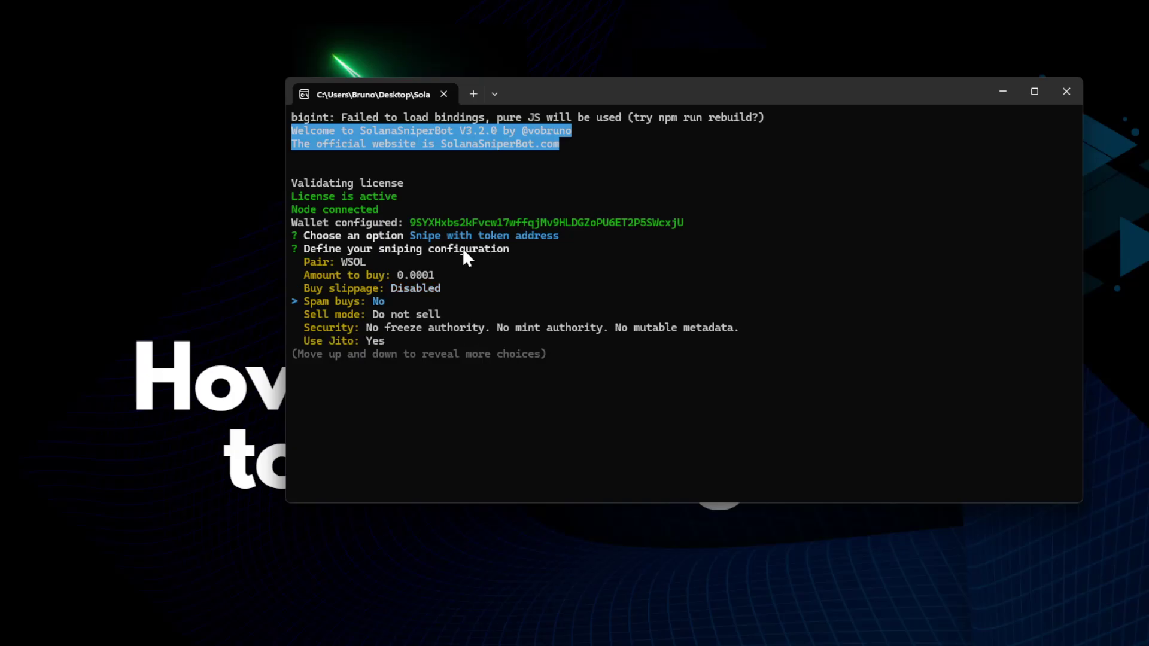
pyautogui.press('Down')
pyautogui.press('Down')
pyautogui.press('Down')
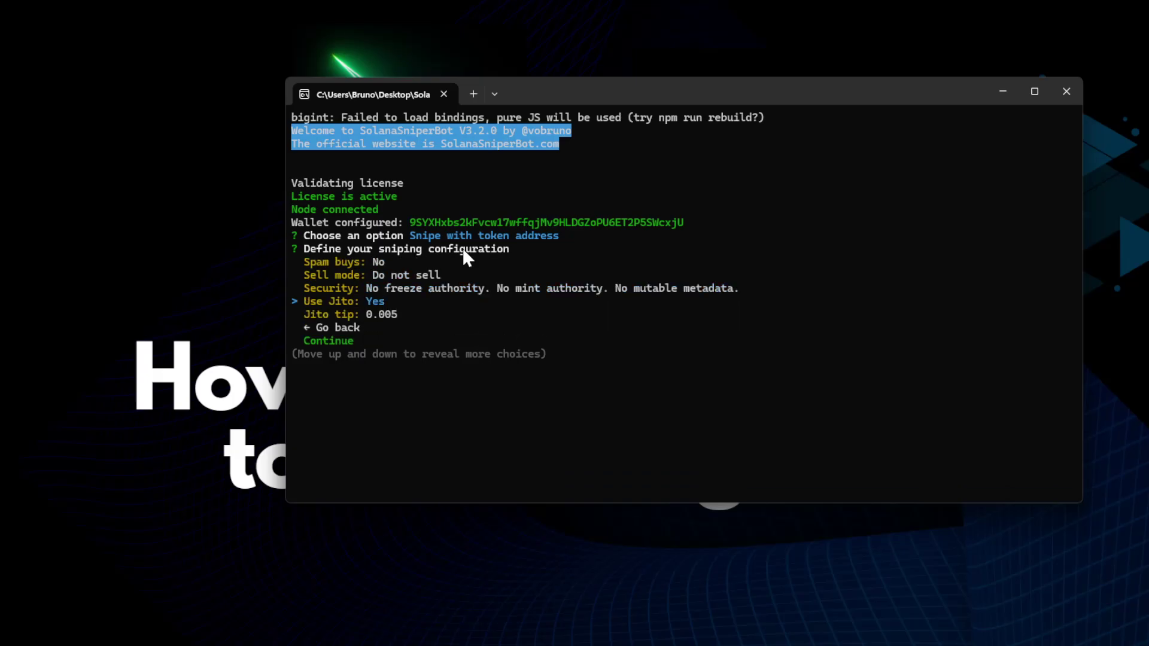
pyautogui.press('Return')
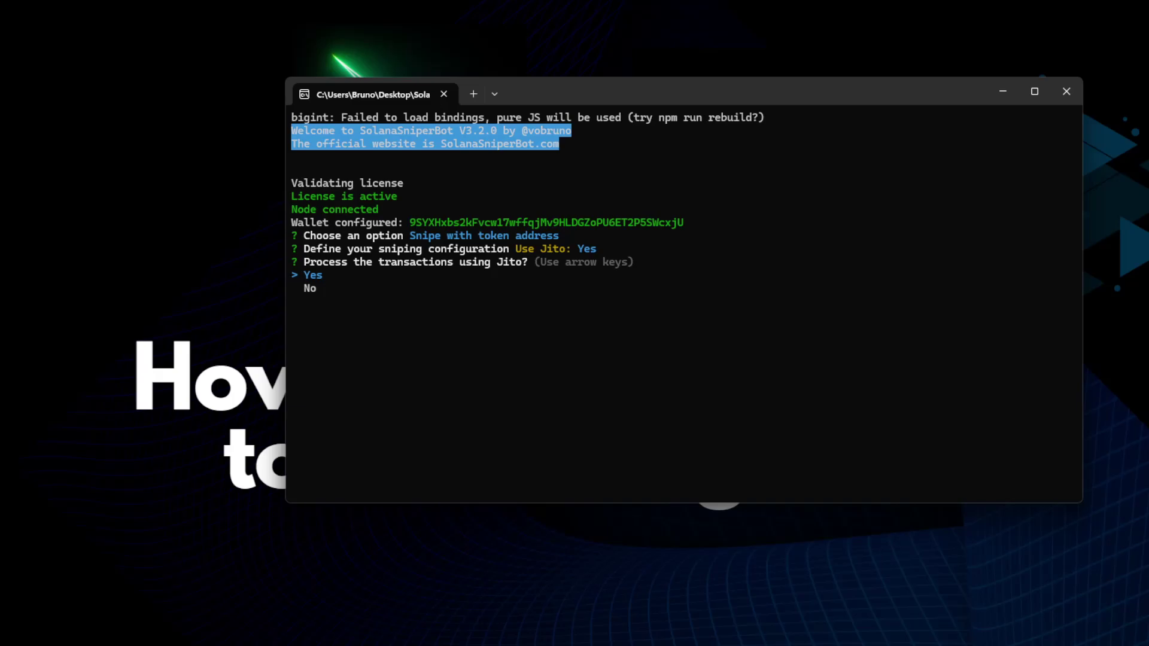
pyautogui.press('Down')
pyautogui.press('Up')
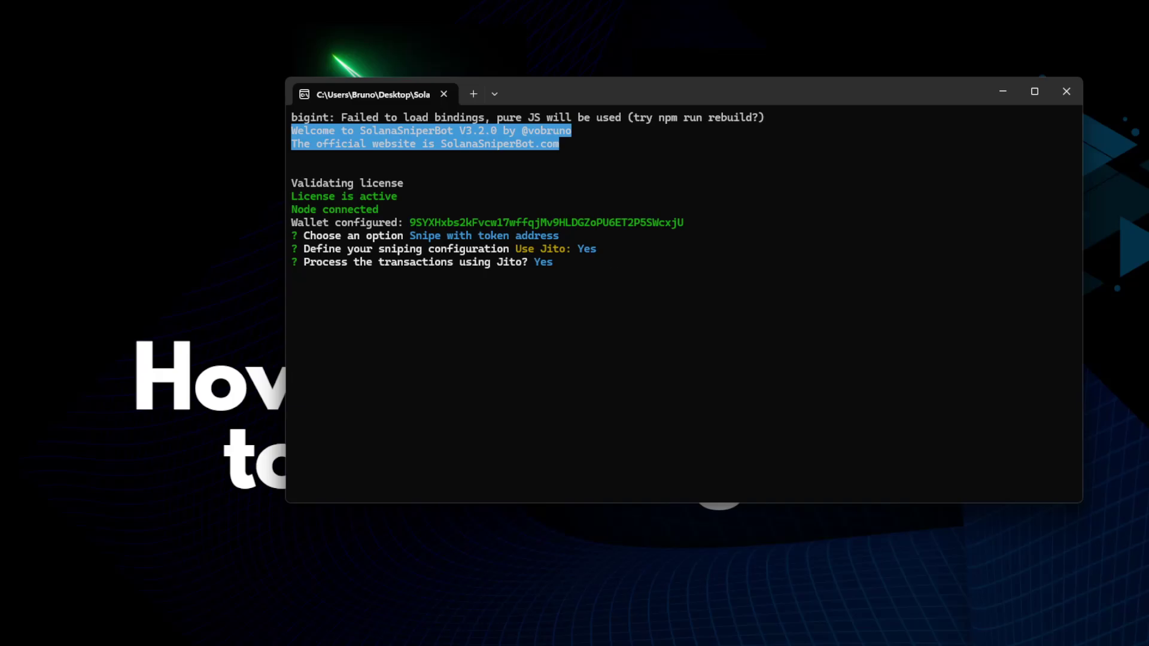
# Change the Jito tip from the 0.005 default to 0.02 SOL.
pyautogui.press('Down')
pyautogui.press('Down')
pyautogui.press('Down')
pyautogui.press('Down')
pyautogui.press('Down')
pyautogui.press('Down')
pyautogui.press('Down')
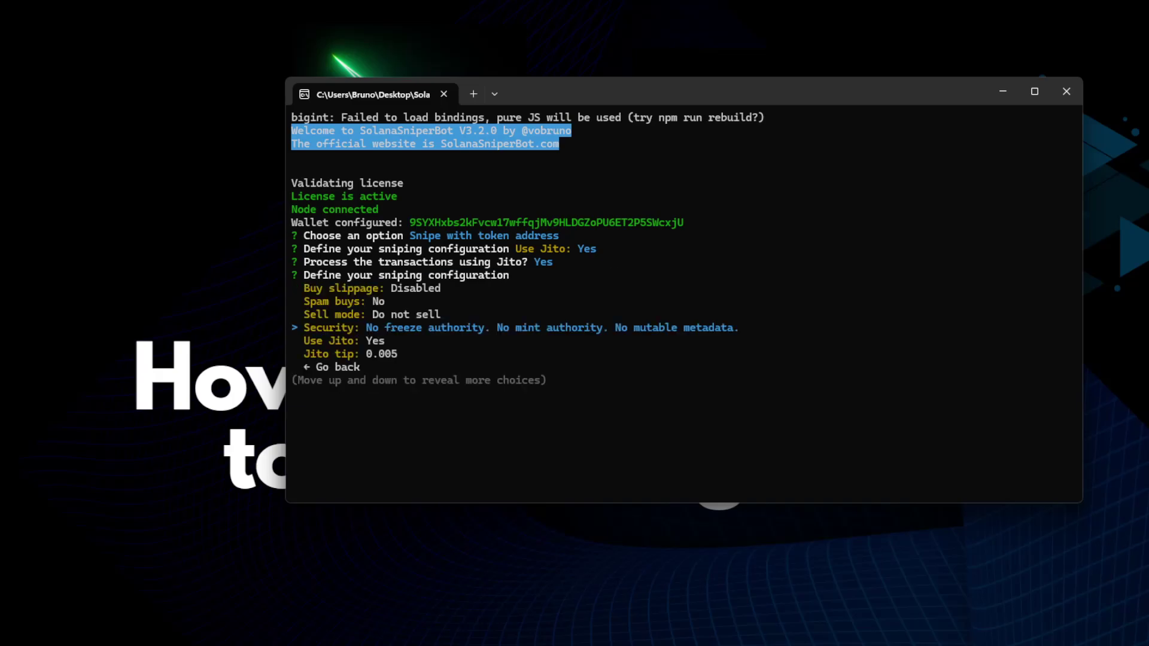
pyautogui.press('Down')
pyautogui.press('Down')
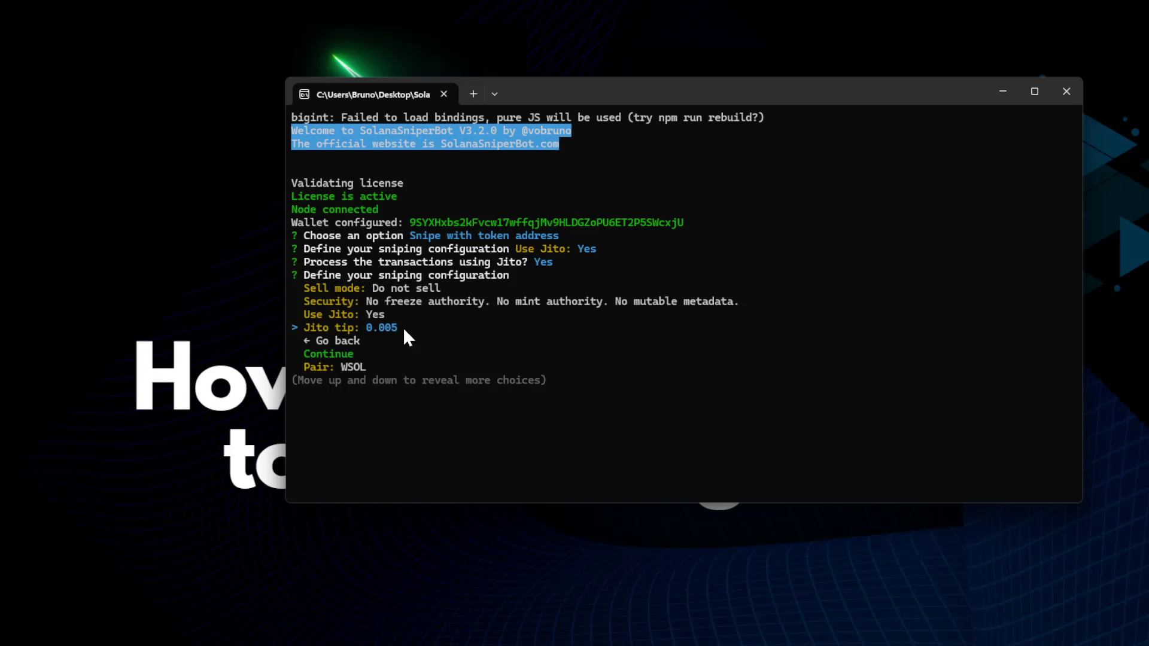
pyautogui.press('Return')
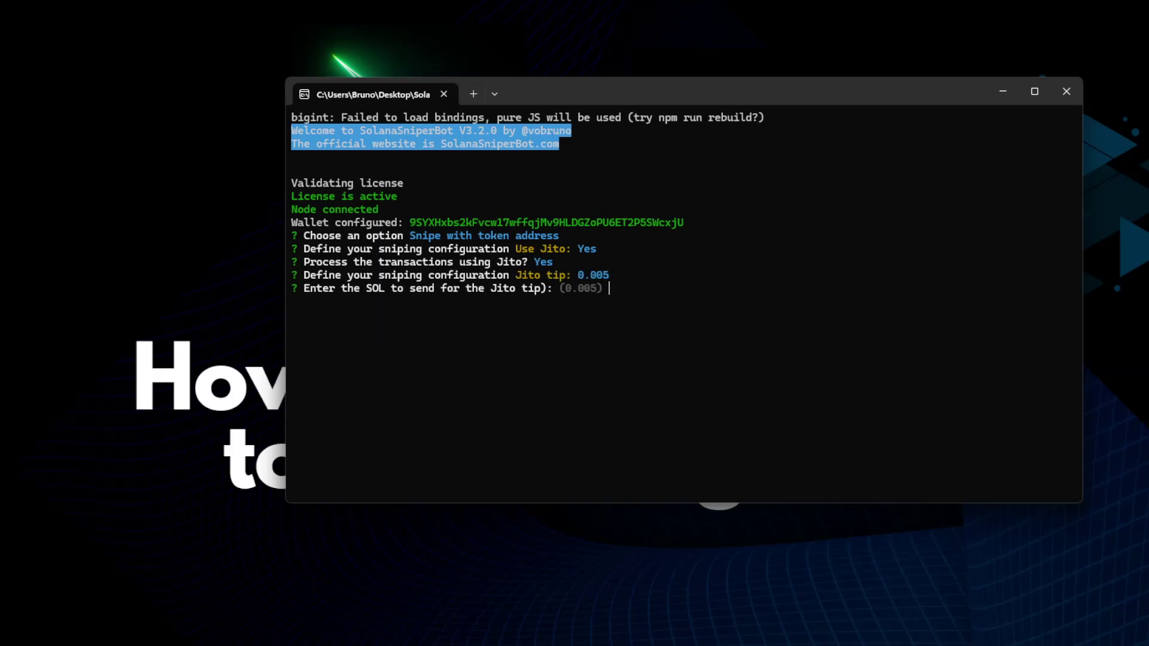
pyautogui.write('0.02')
pyautogui.press('Return')
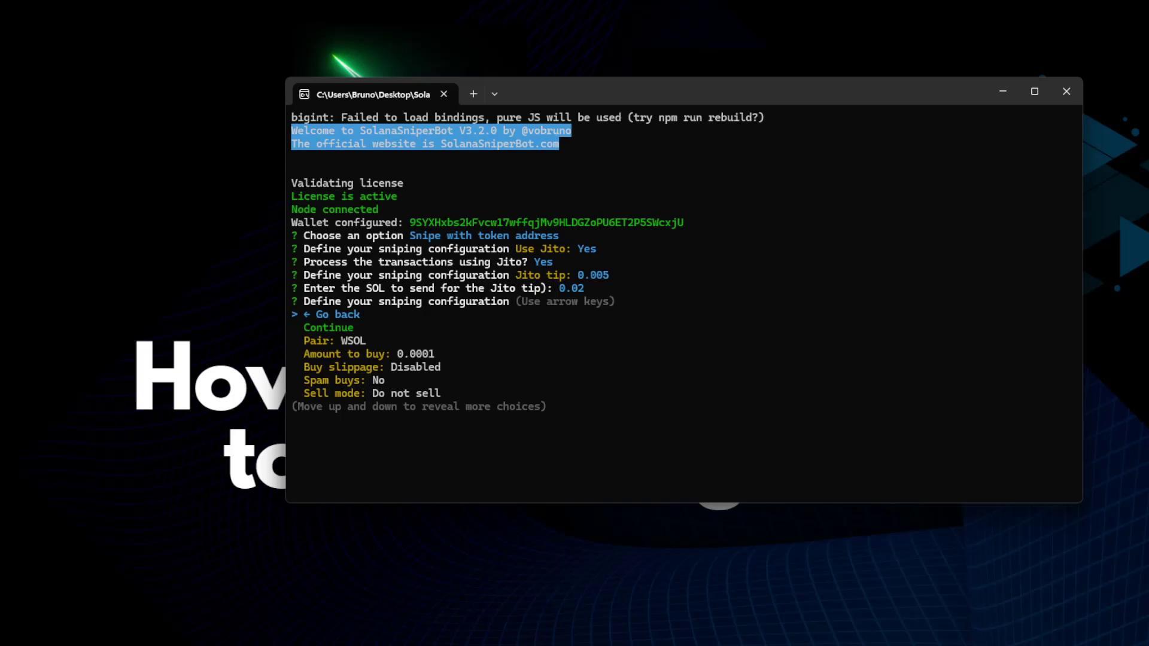
# Review the Pair, Amount to buy, Security and Jito settings, then choose Continue.
pyautogui.press('Down')
pyautogui.press('Down')
pyautogui.press('Down')
pyautogui.press('Down')
pyautogui.press('Down')
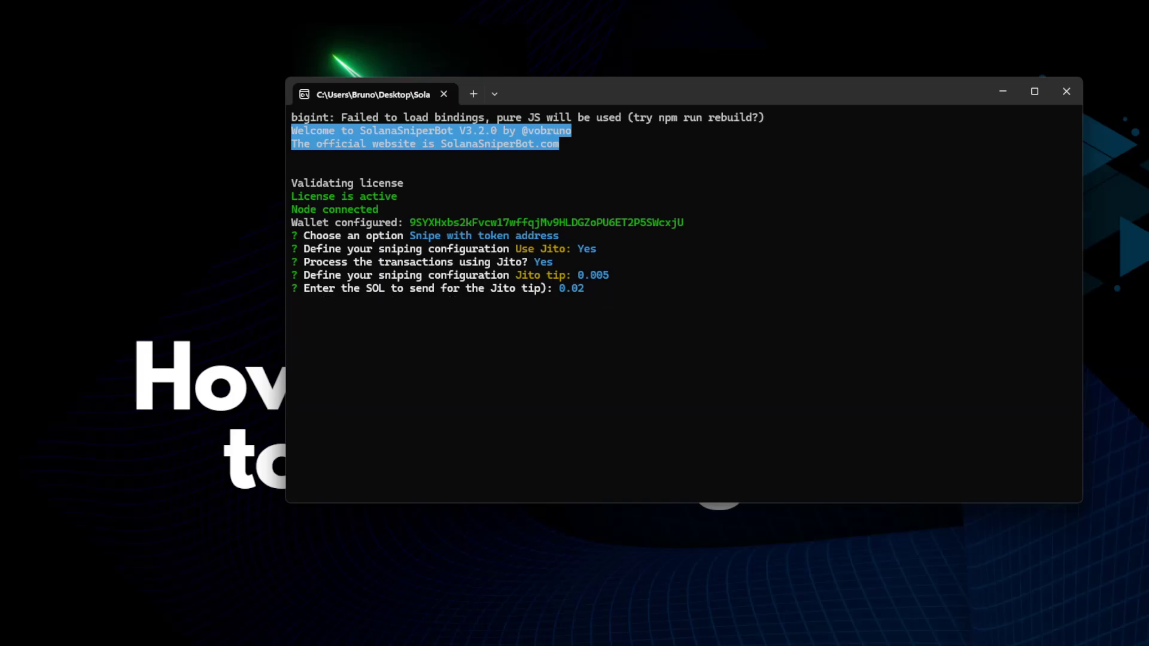
pyautogui.press('Up')
pyautogui.press('Up')
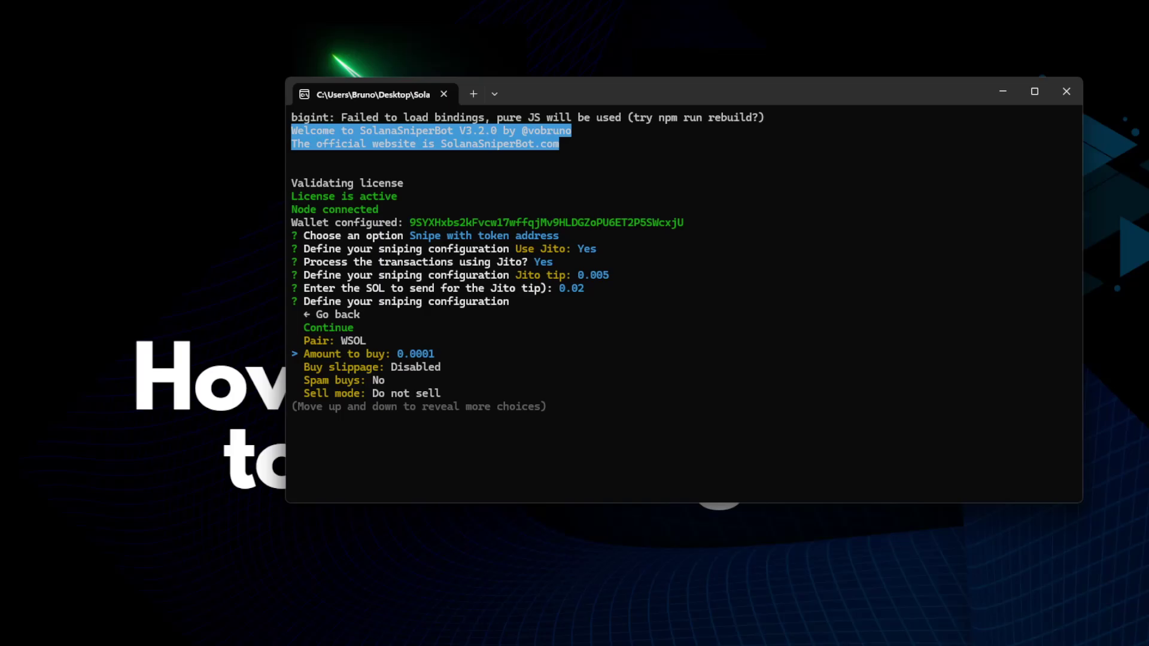
pyautogui.press('Up')
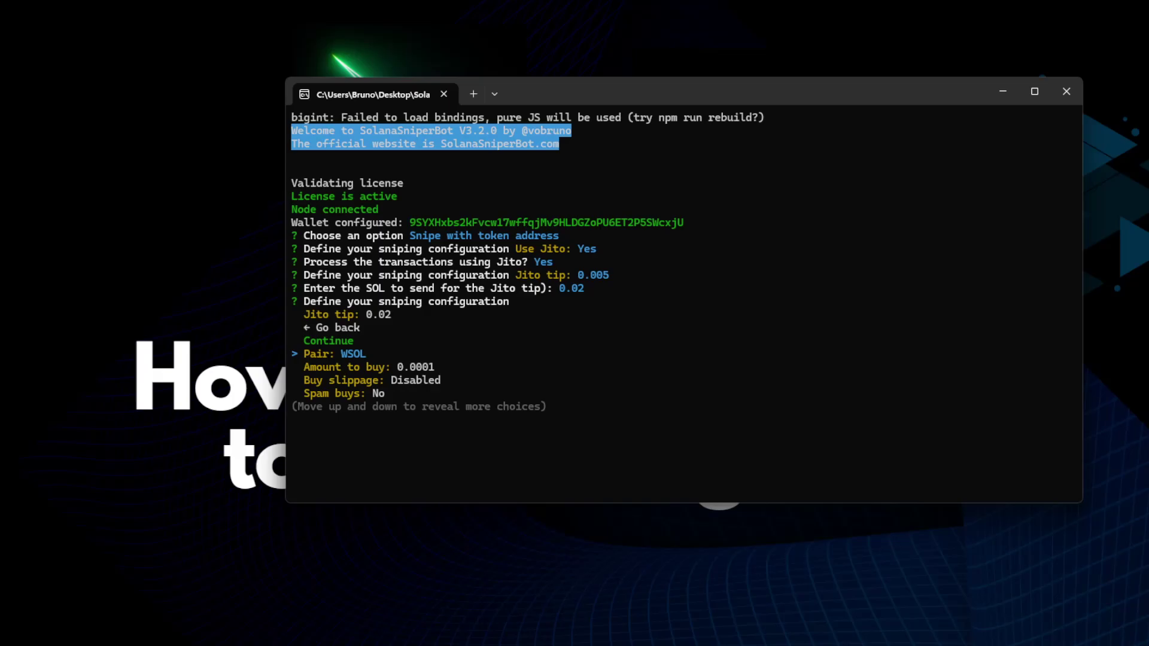
pyautogui.press('Down')
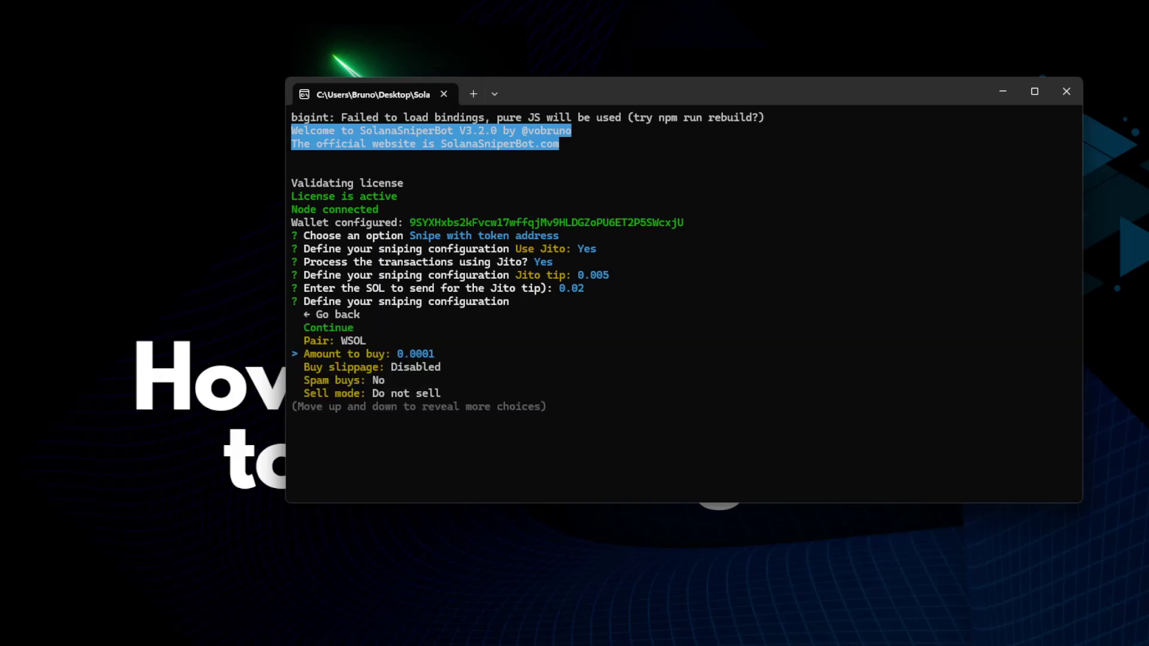
pyautogui.press('Down')
pyautogui.press('Down')
pyautogui.press('Down')
pyautogui.press('Down')
pyautogui.press('Down')
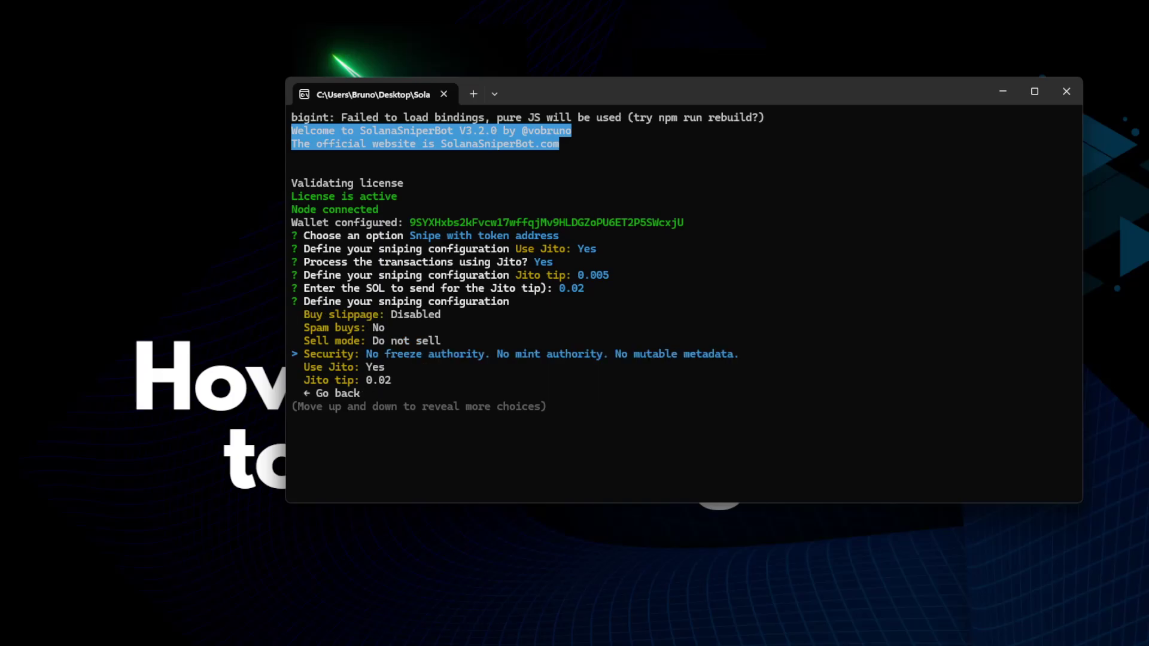
pyautogui.press('Up')
pyautogui.press('Up')
pyautogui.press('Up')
pyautogui.press('Up')
pyautogui.press('Up')
pyautogui.press('Up')
pyautogui.press('Up')
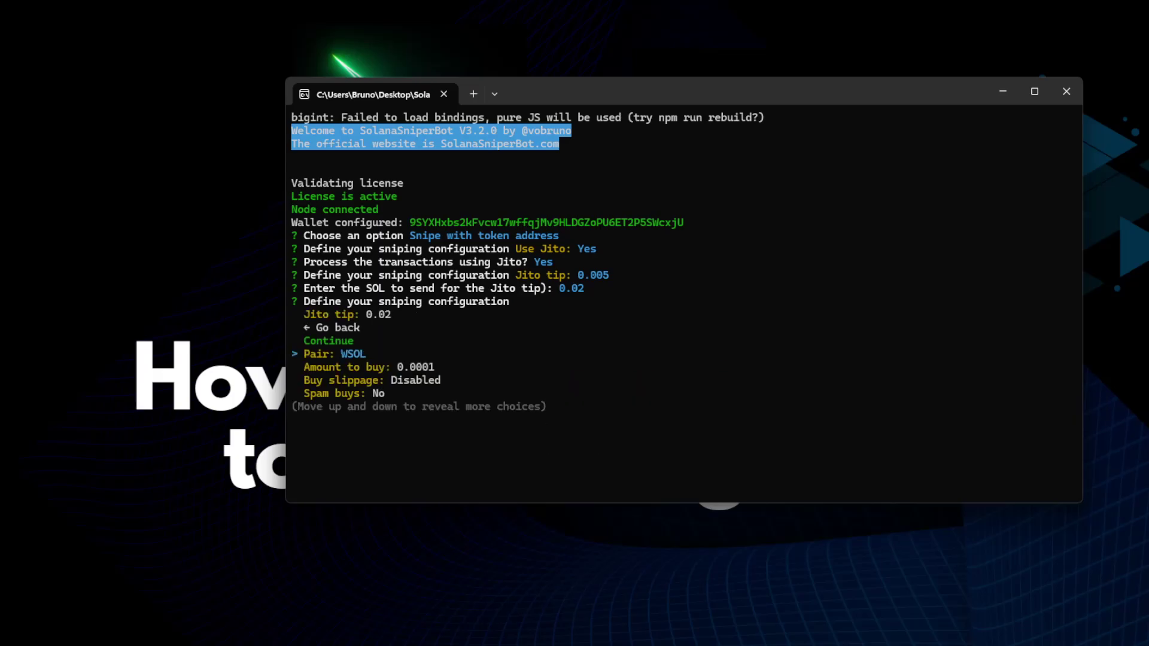
pyautogui.press('Return')
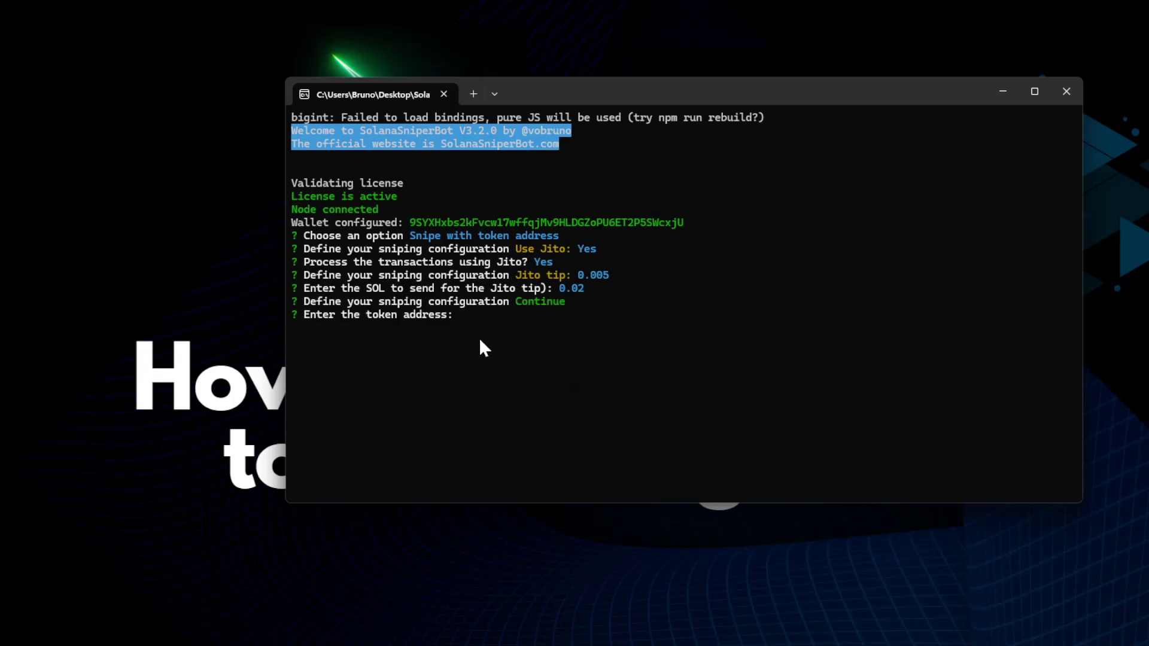
# Paste the copied BITZA token address and submit it to start the snipe.
pyautogui.hotkey('ctrl', 'v')
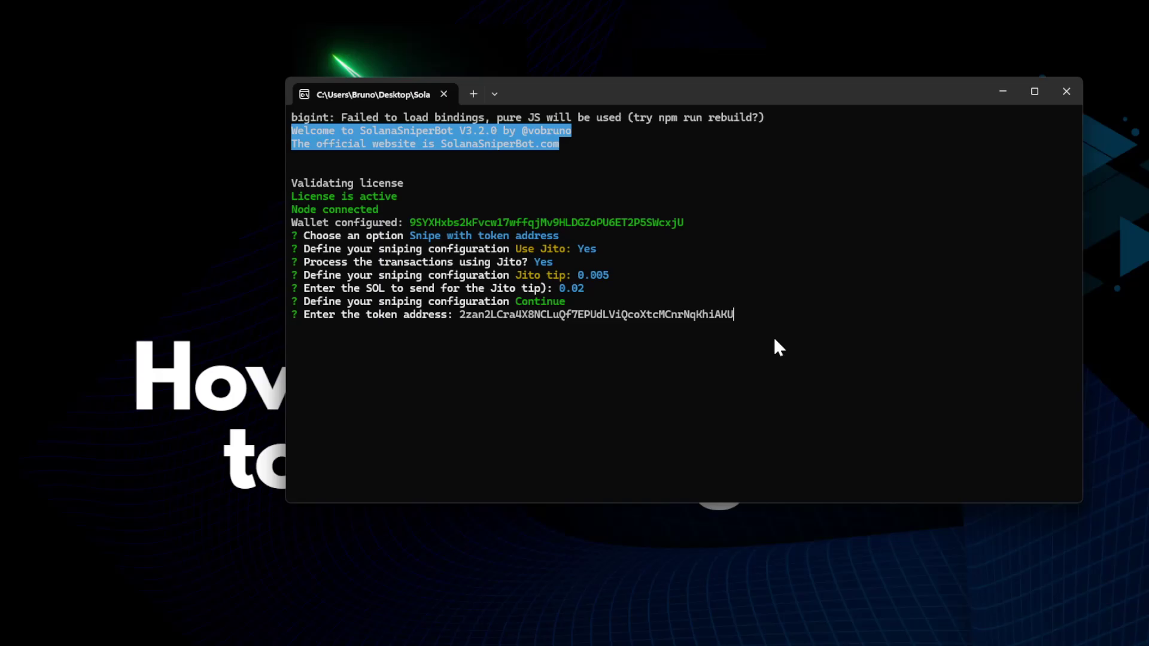
pyautogui.press('Return')
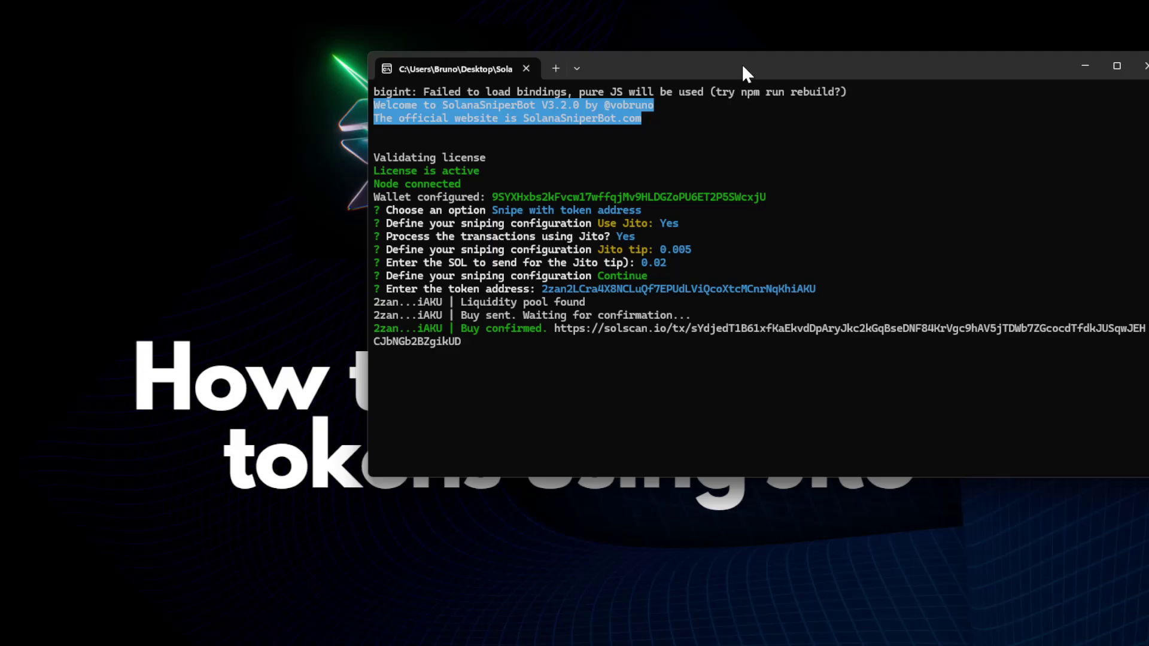
# Move the terminal window while the bot sells BITZA at 5.65% profit and confirms.
pyautogui.moveTo(741, 63); pyautogui.dragTo(718, 64)
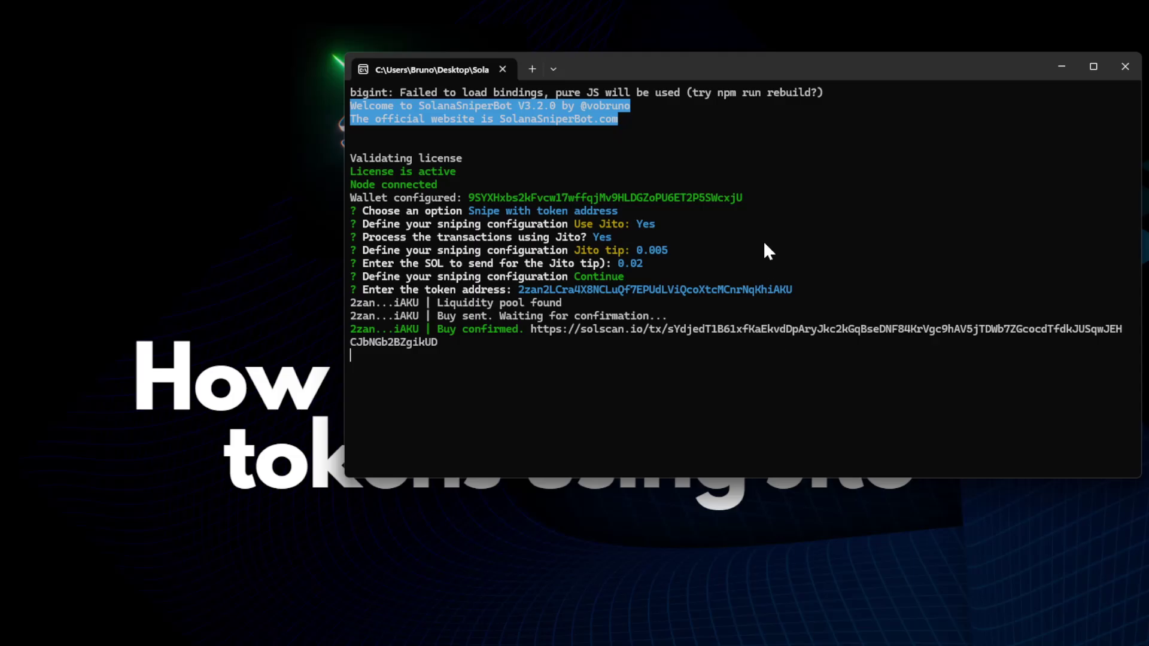
pyautogui.moveTo(760, 67); pyautogui.dragTo(734, 85)
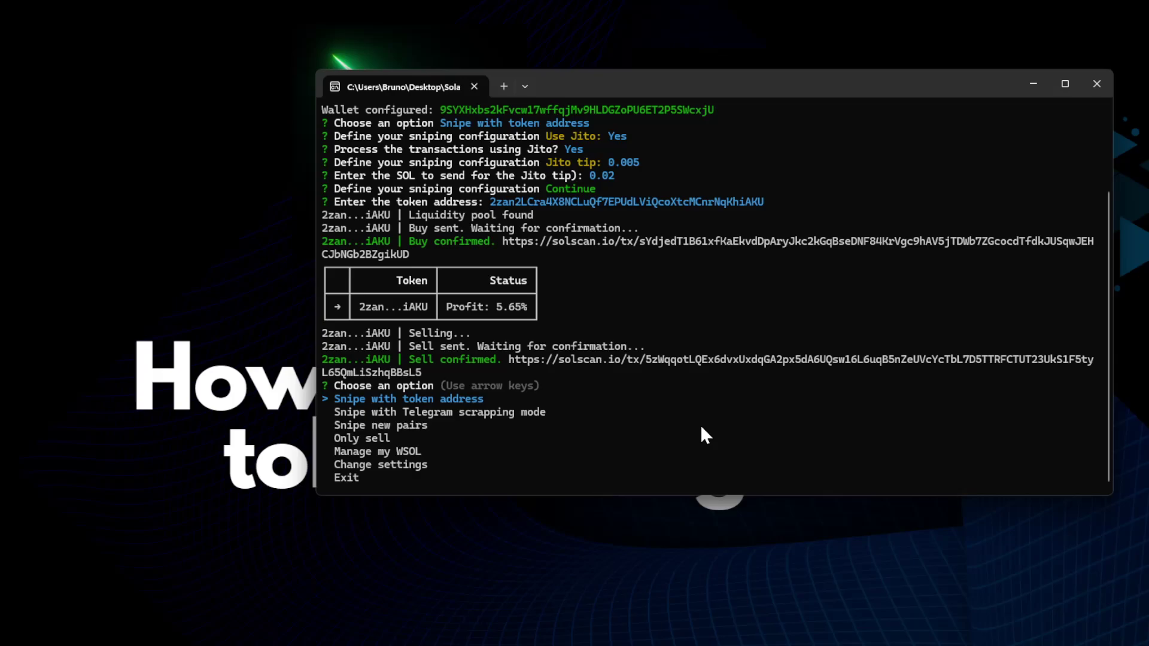
pyautogui.press('Down')
pyautogui.press('Down')
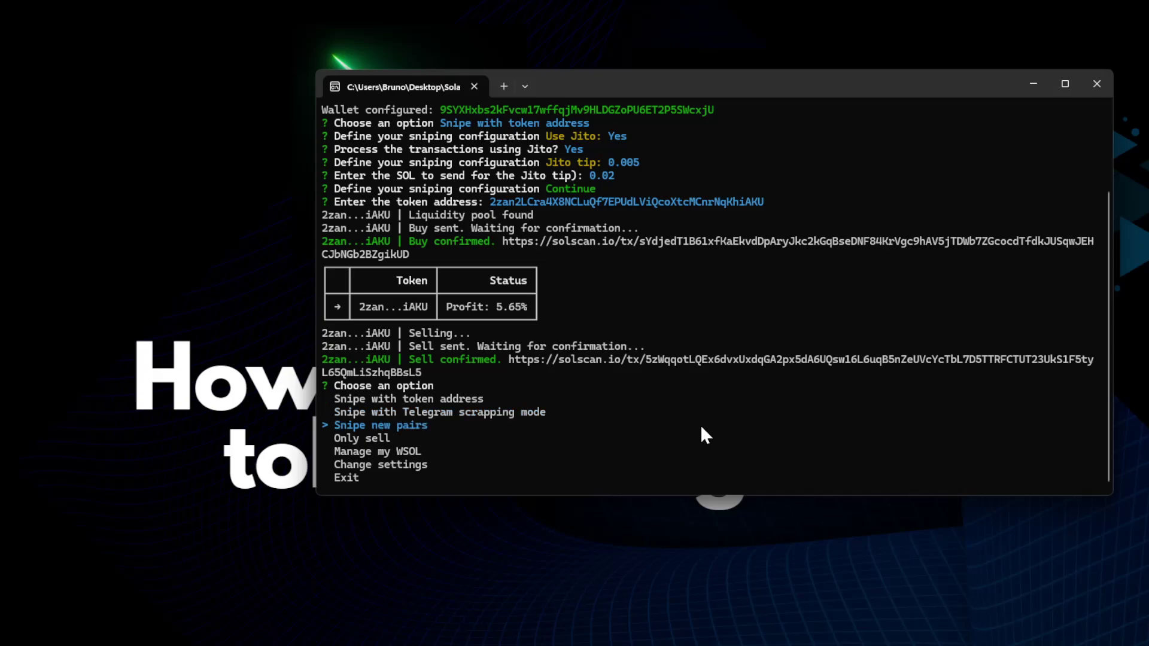
pyautogui.press('Up')
pyautogui.press('Up')
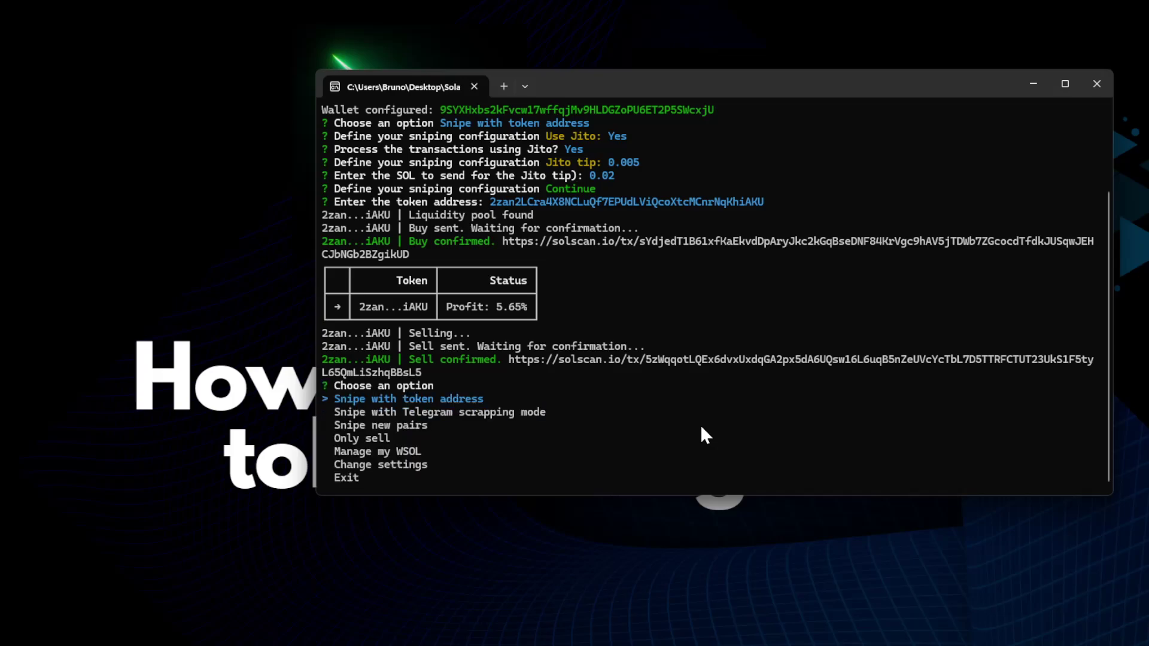